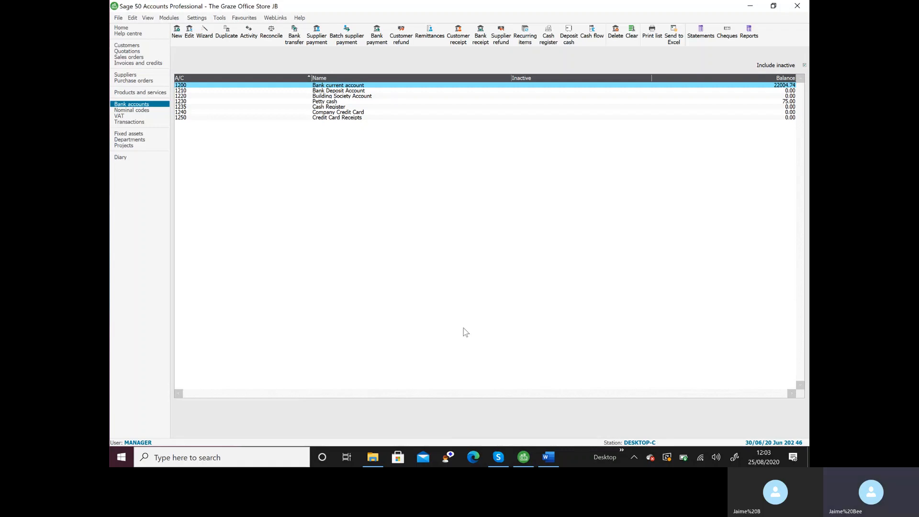
# - Add a recurring bank entry of type Bank/Cash/Credit Card Payment from bank account 1200
pyautogui.click(522, 40)
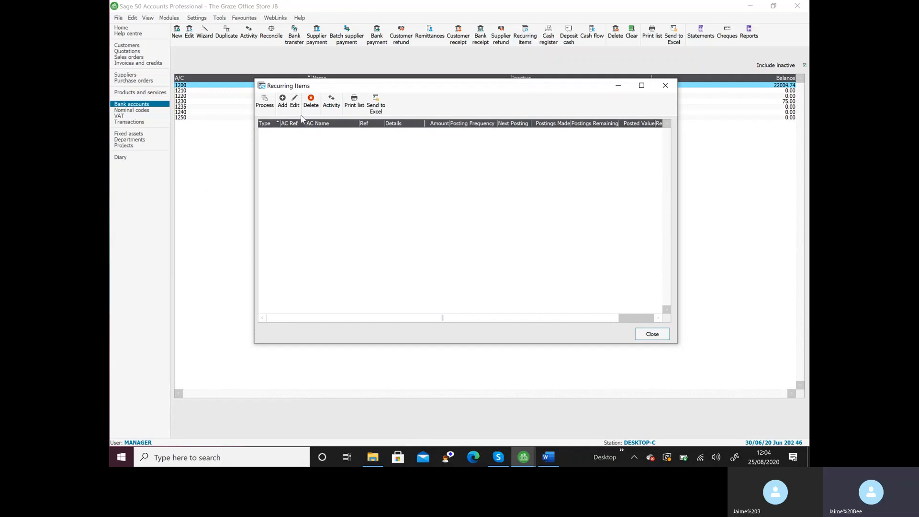
pyautogui.click(282, 102)
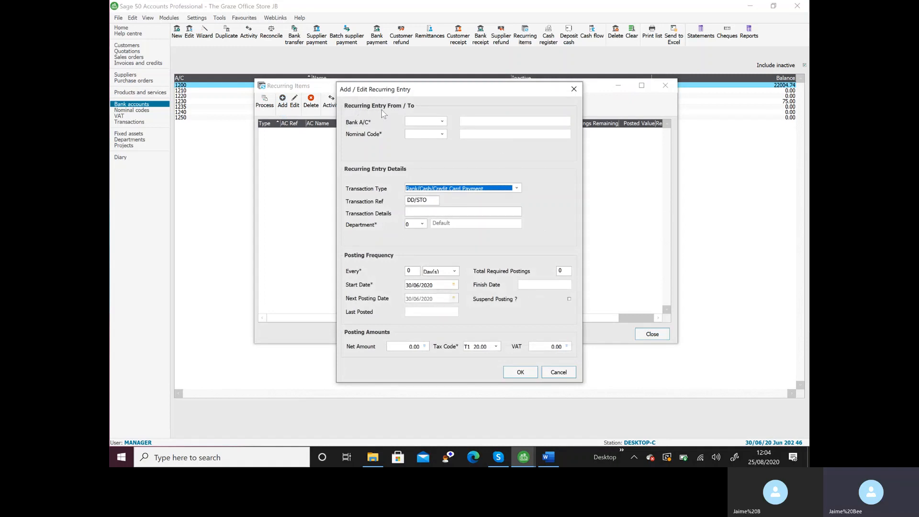
pyautogui.click(517, 188)
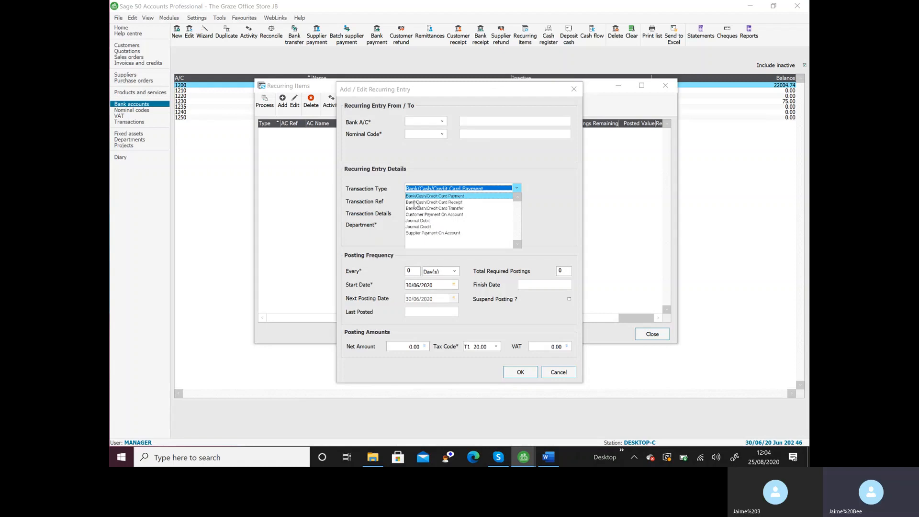
pyautogui.click(489, 148)
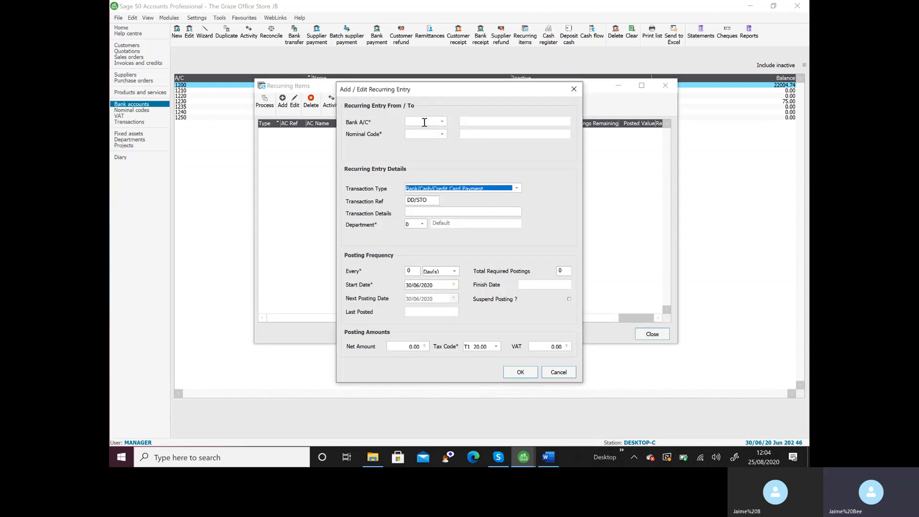
pyautogui.click(423, 122)
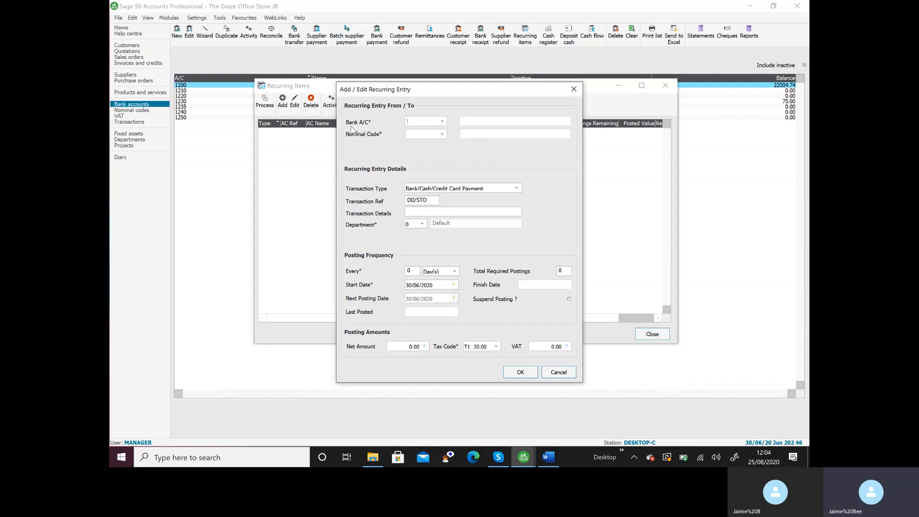
pyautogui.write('1200')
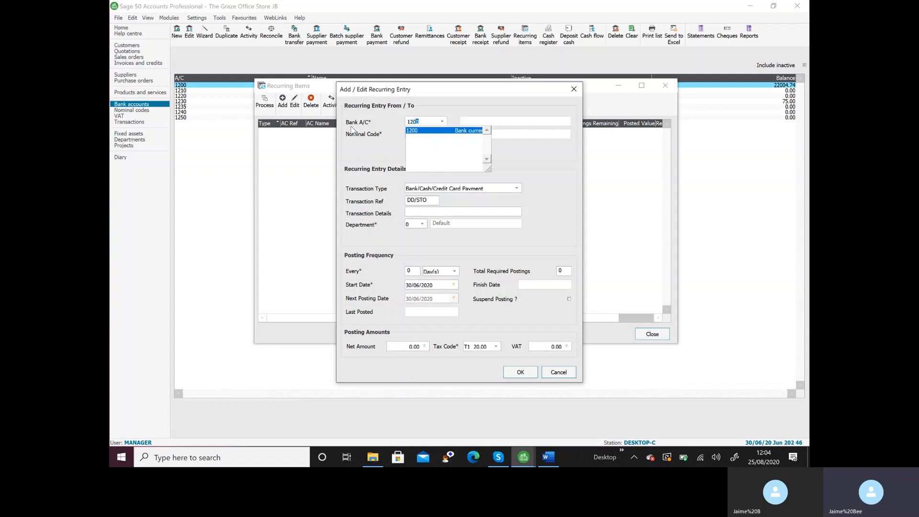
pyautogui.press('Tab')
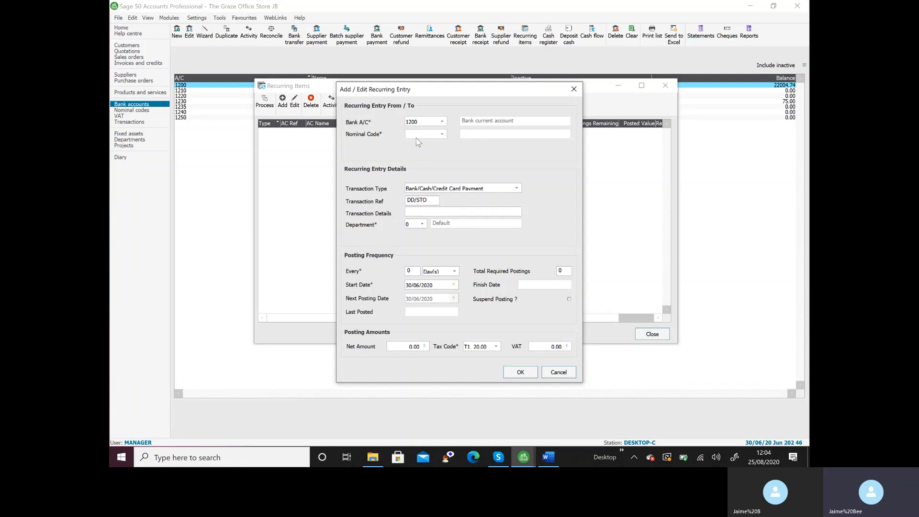
# - Assign nominal code 7100, Rent and rates, to the recurring entry
pyautogui.click(442, 134)
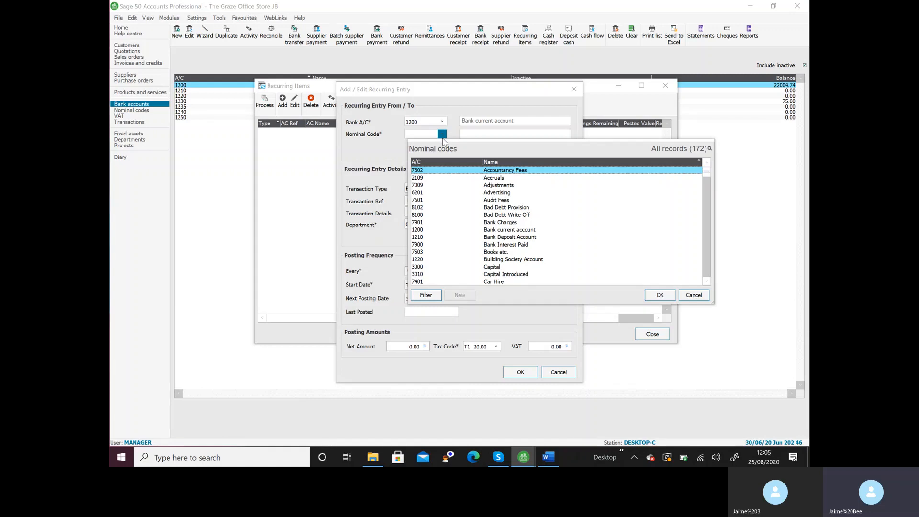
pyautogui.click(453, 162)
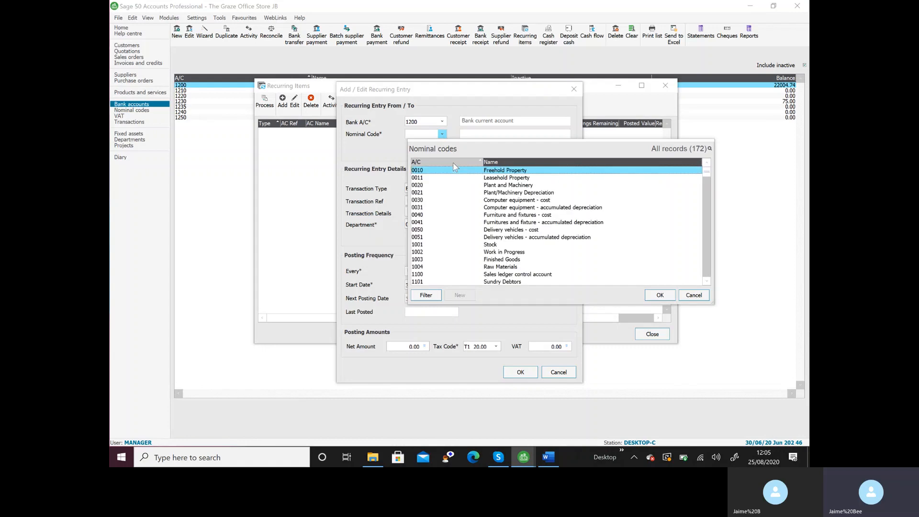
pyautogui.click(416, 134)
pyautogui.click(442, 134)
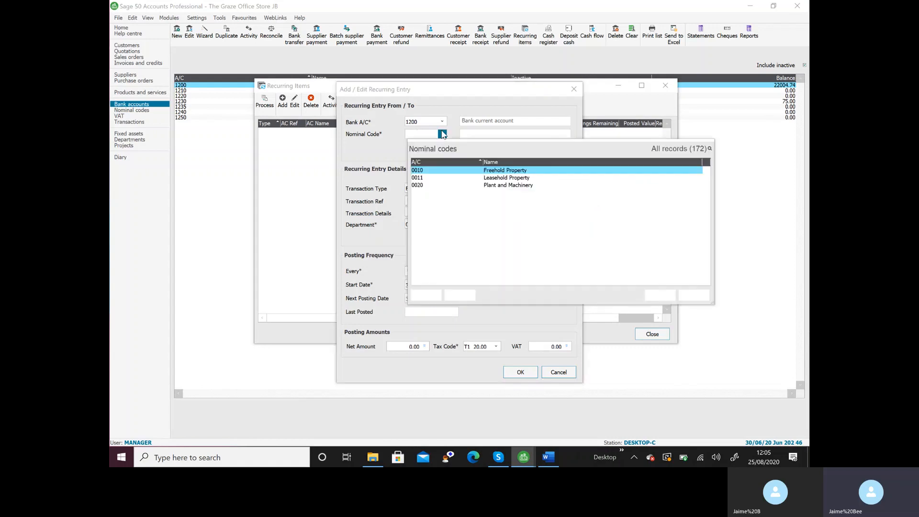
pyautogui.press('7')
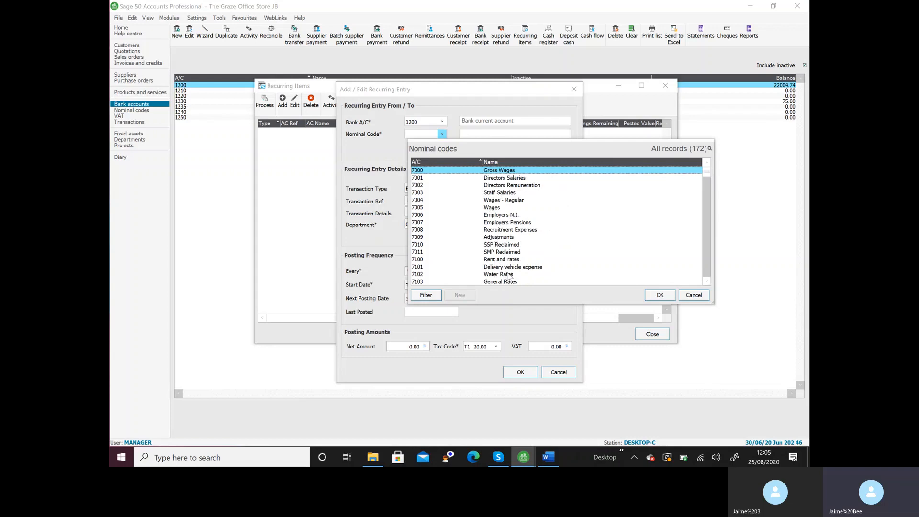
pyautogui.doubleClick(500, 259)
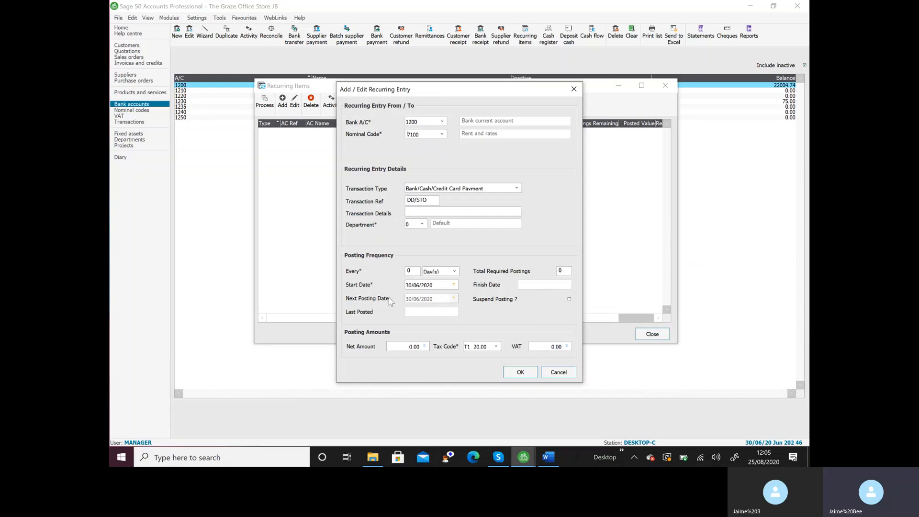
# - Set the entry's transaction reference to SO01 and its transaction details to Rent
pyautogui.click(430, 202)
pyautogui.write('SO01')
pyautogui.press('Tab')
pyautogui.write('Rent')
pyautogui.press('Tab')
# - Schedule the entry every 1 month from 01/06/2020 with 12 total required postings
pyautogui.press('Tab')
pyautogui.write('1')
pyautogui.press('Tab')
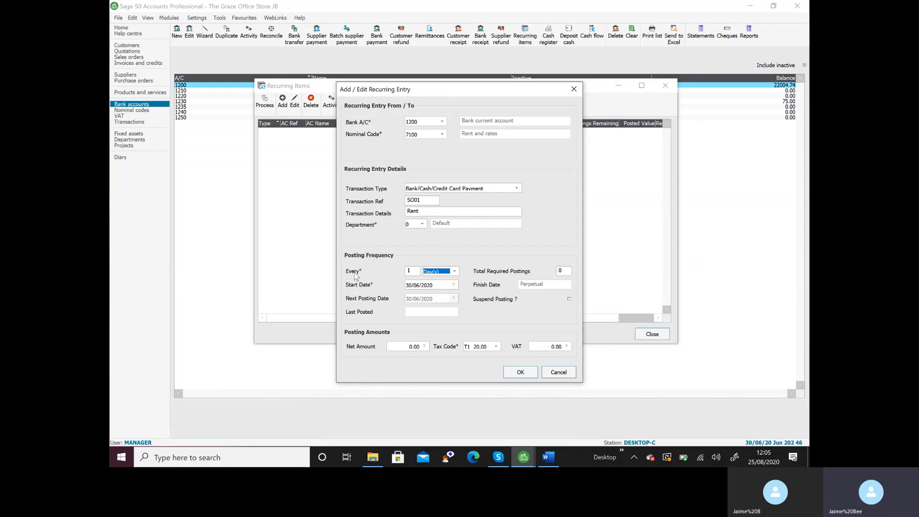
pyautogui.click(453, 272)
pyautogui.click(433, 292)
pyautogui.press('Tab')
pyautogui.write('010620')
pyautogui.press('Tab')
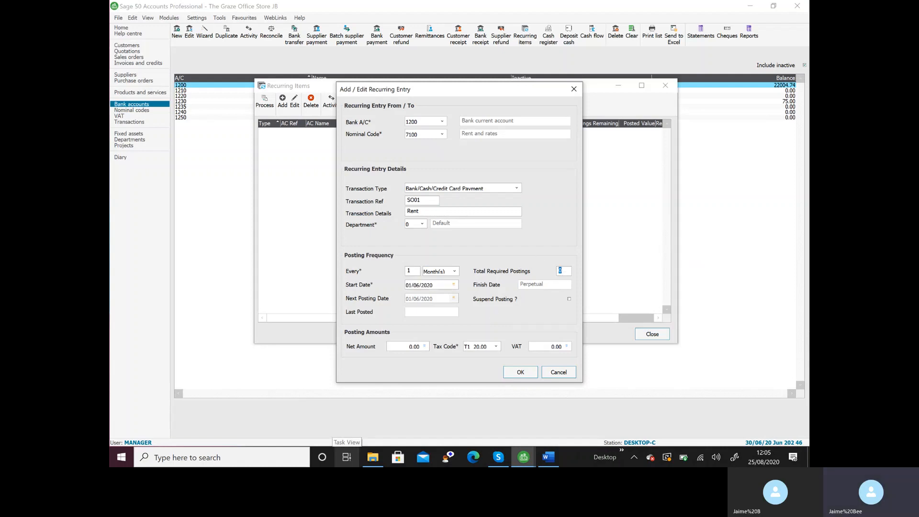
pyautogui.write('12')
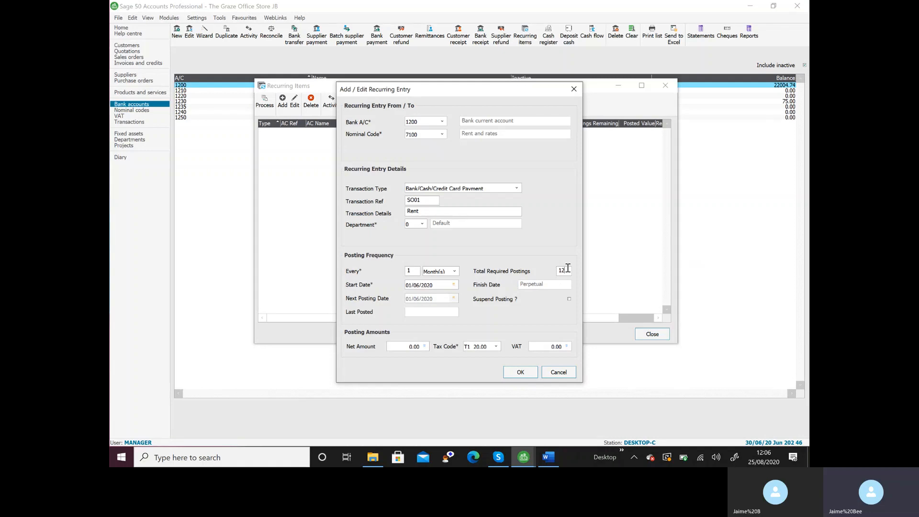
pyautogui.press('Tab')
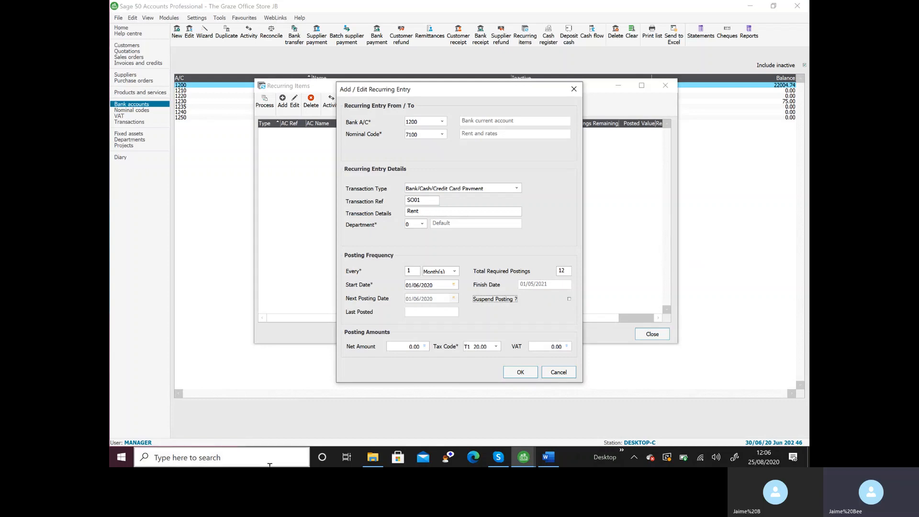
# - Set the posting's net amount to 600 and its tax code to T9
pyautogui.press('Tab')
pyautogui.write('600')
pyautogui.press('Tab')
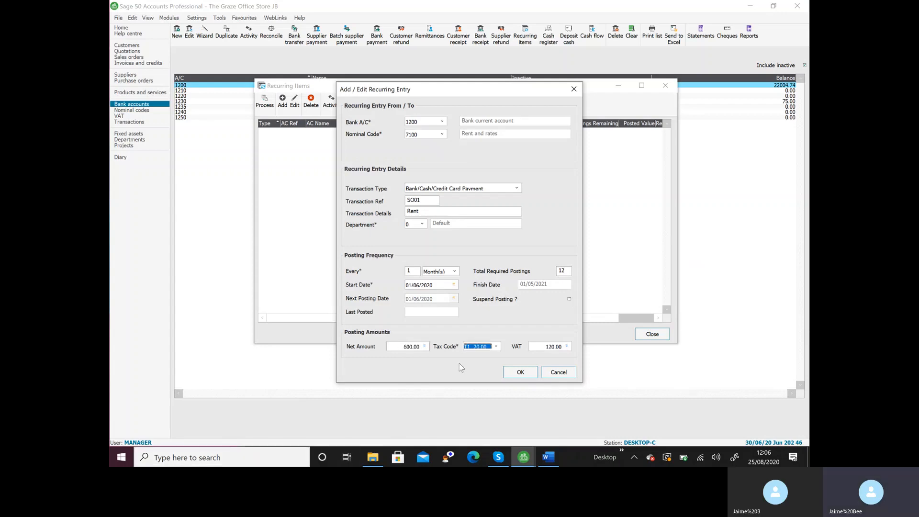
pyautogui.click(497, 346)
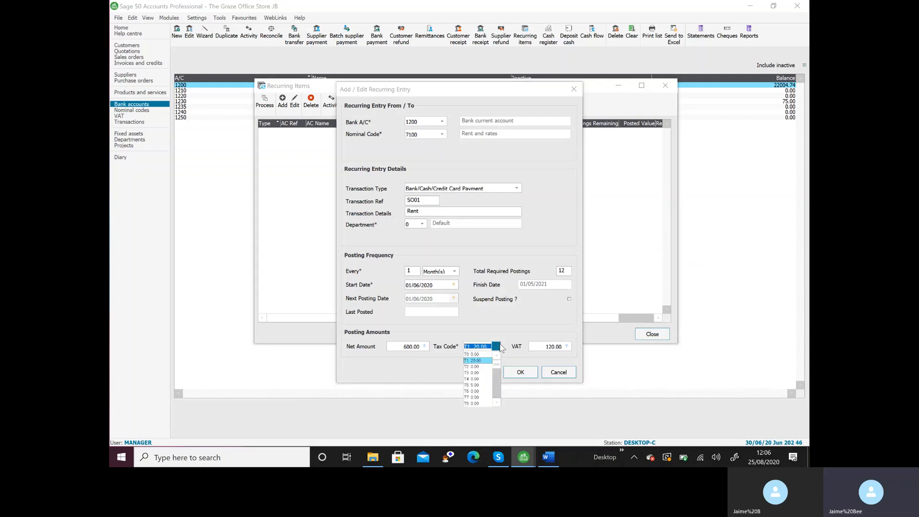
pyautogui.press('Down')
pyautogui.click(496, 403)
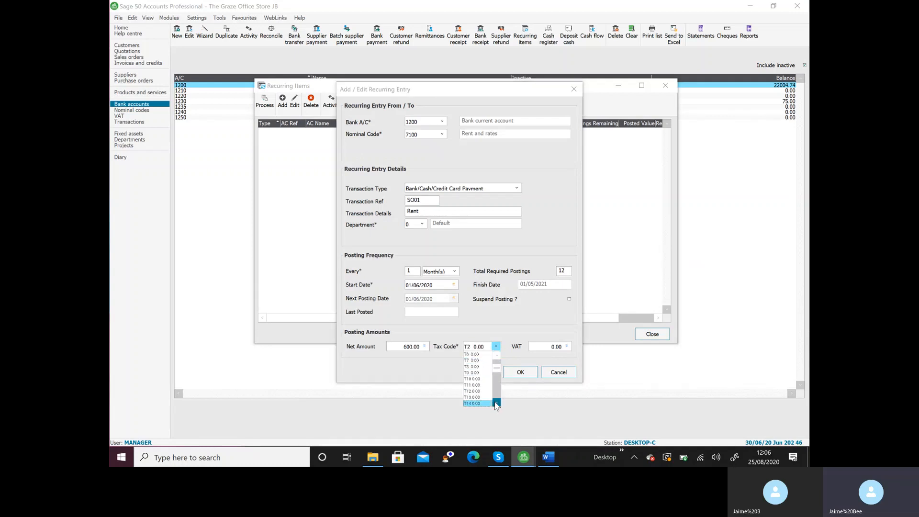
pyautogui.moveTo(496, 375); pyautogui.dragTo(496, 363)
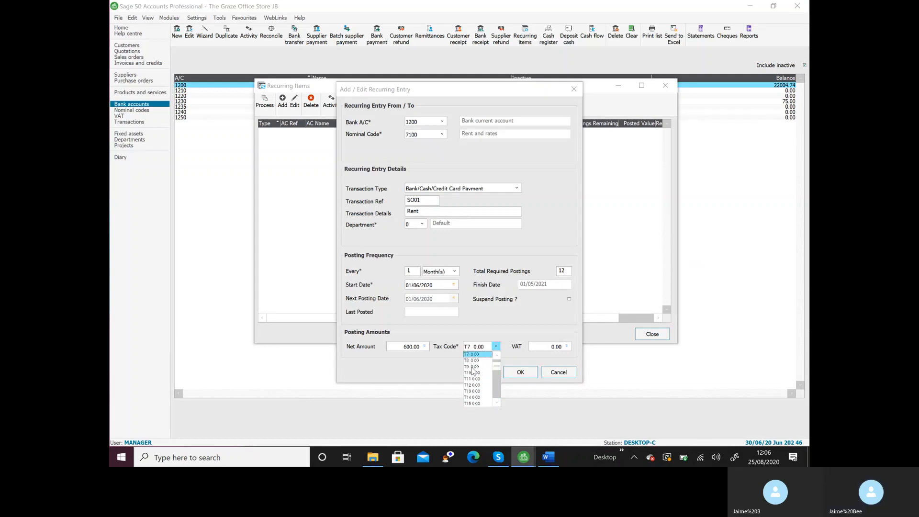
pyautogui.click(472, 367)
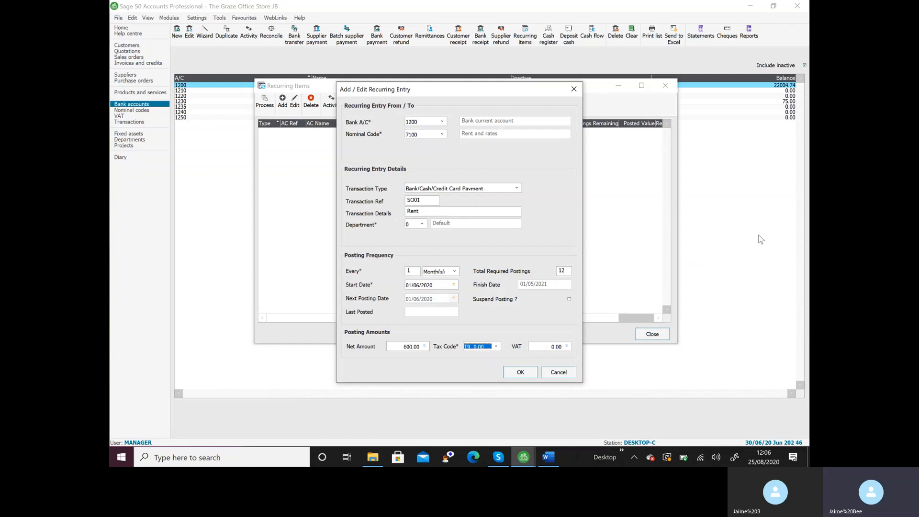
# - Switch to Word, paste the entry's screenshot and save the document in Sage Videos as Evidence 5 plus the candidate's name and number
pyautogui.click(548, 459)
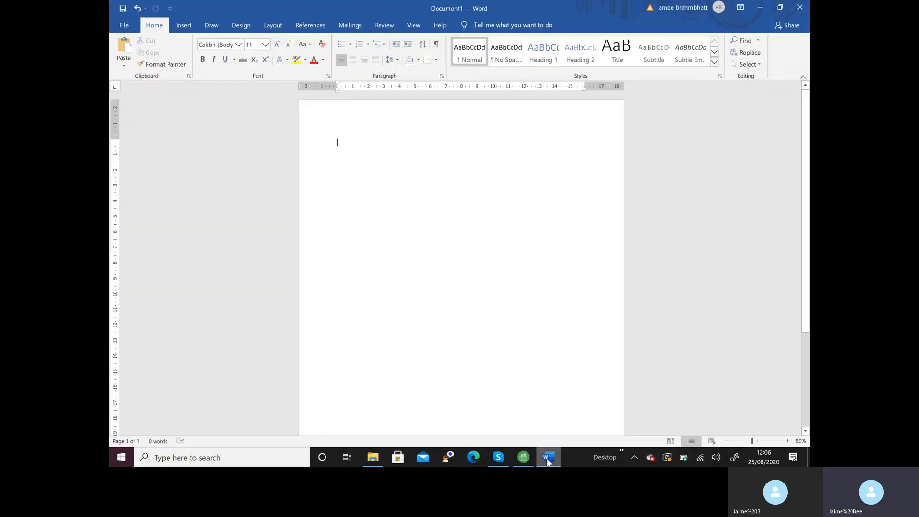
pyautogui.hotkey('ctrl', 'v')
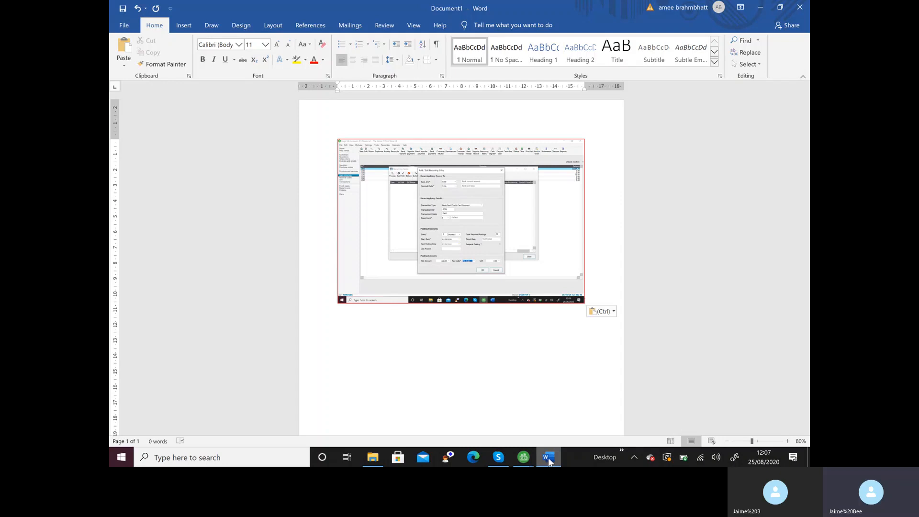
pyautogui.click(125, 26)
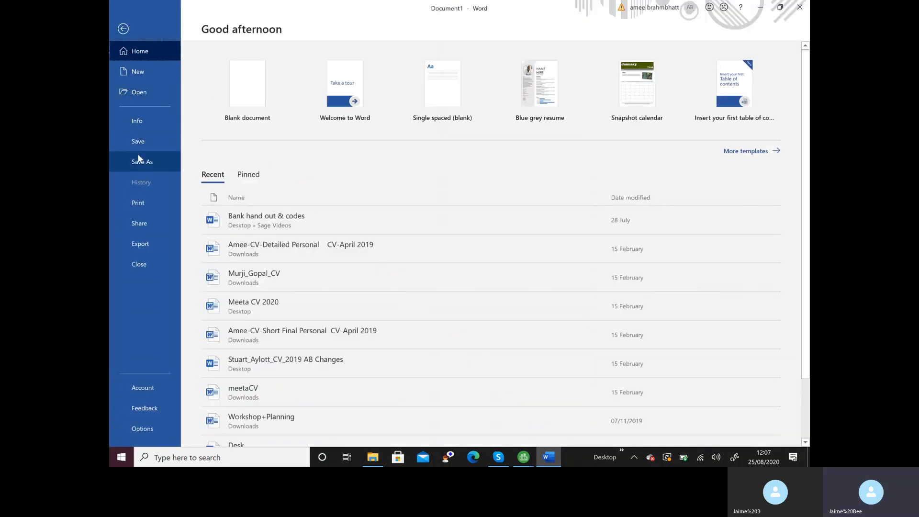
pyautogui.click(138, 158)
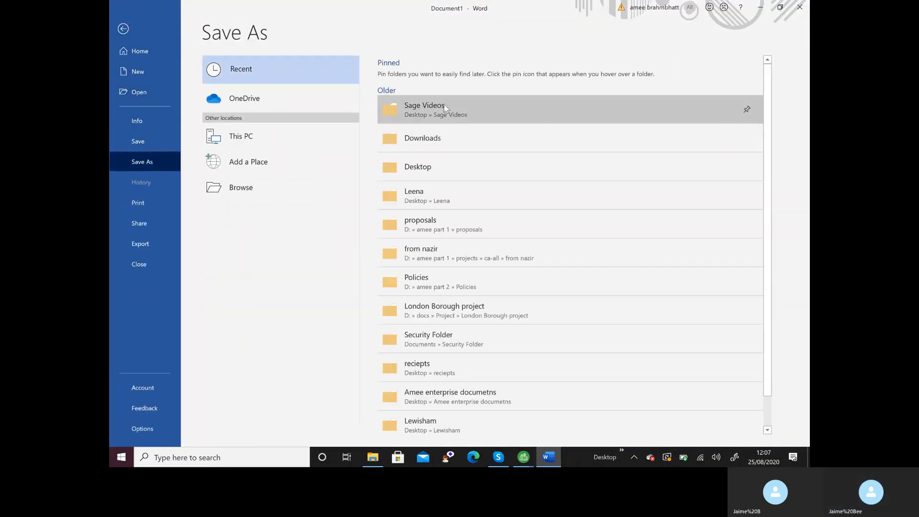
pyautogui.click(444, 108)
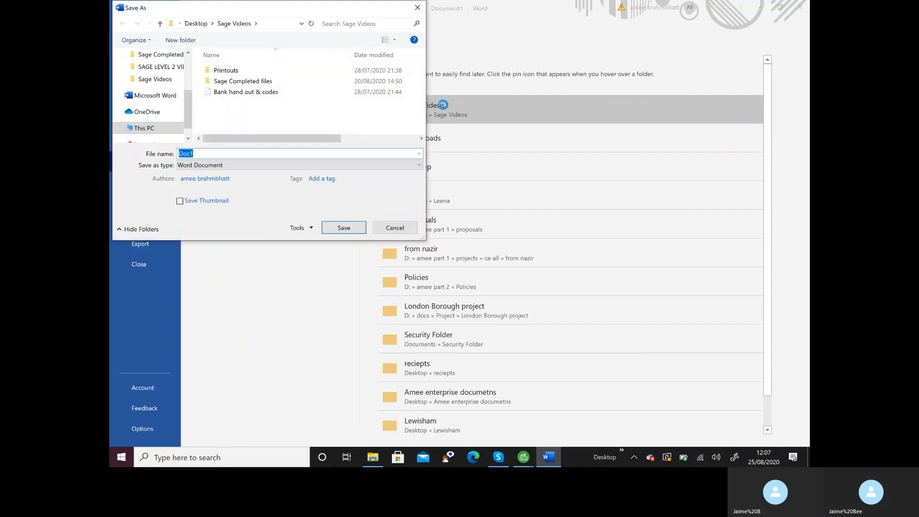
pyautogui.write('E')
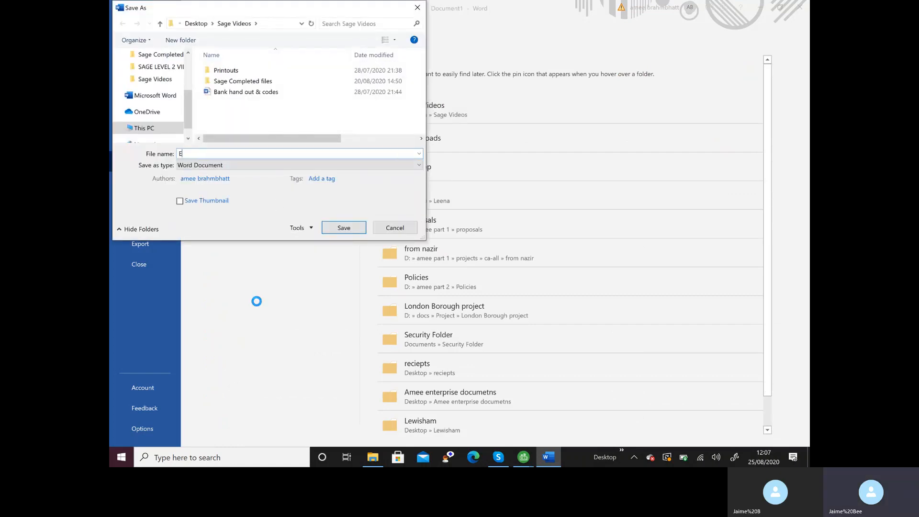
pyautogui.write('vidence 5 - Jaime B - 123456')
pyautogui.click(343, 227)
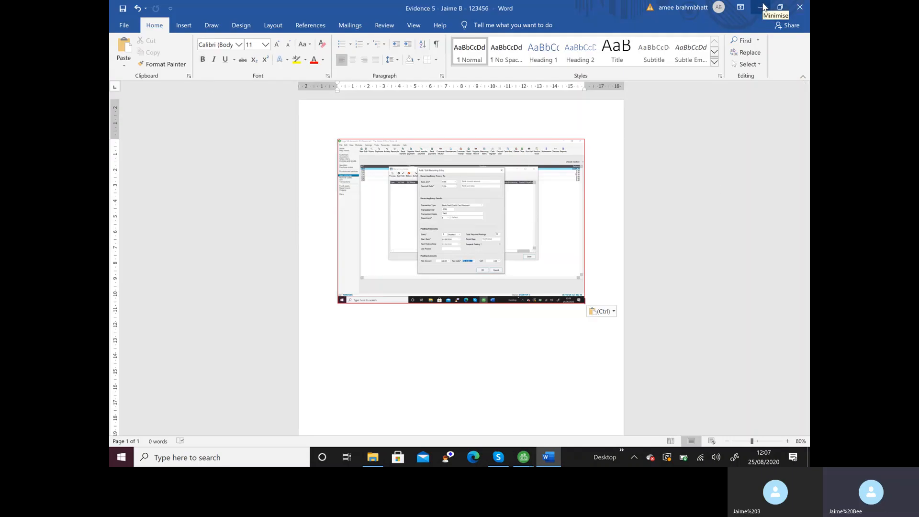
# - Return to Sage 50 Accounts, save the recurring rent entry and open the recurring items for processing
pyautogui.click(762, 8)
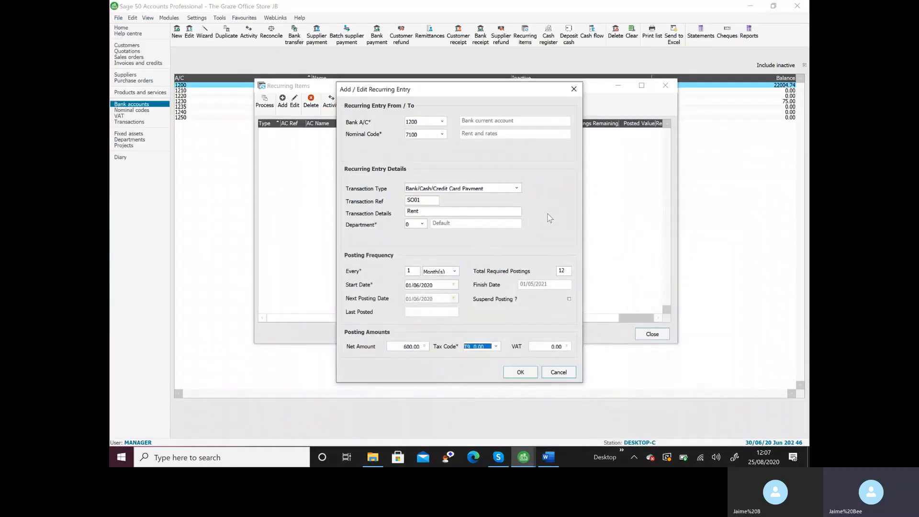
pyautogui.click(520, 373)
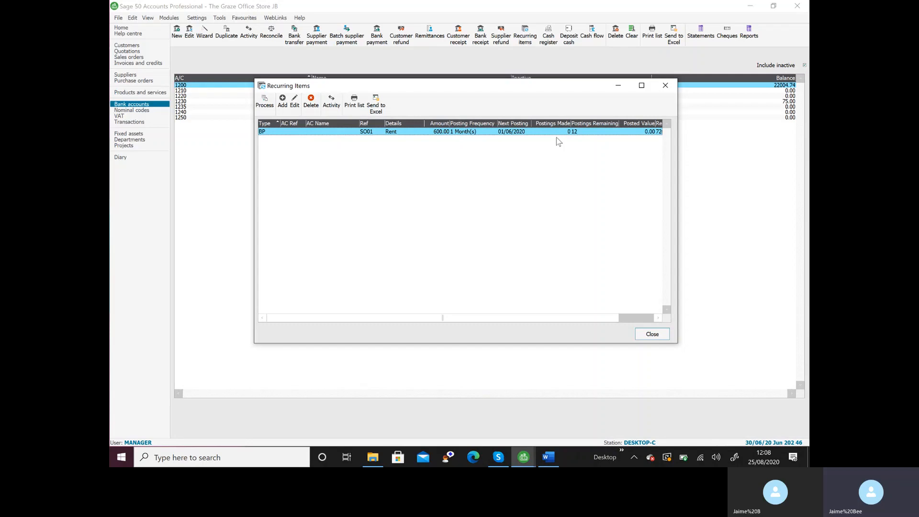
pyautogui.click(266, 107)
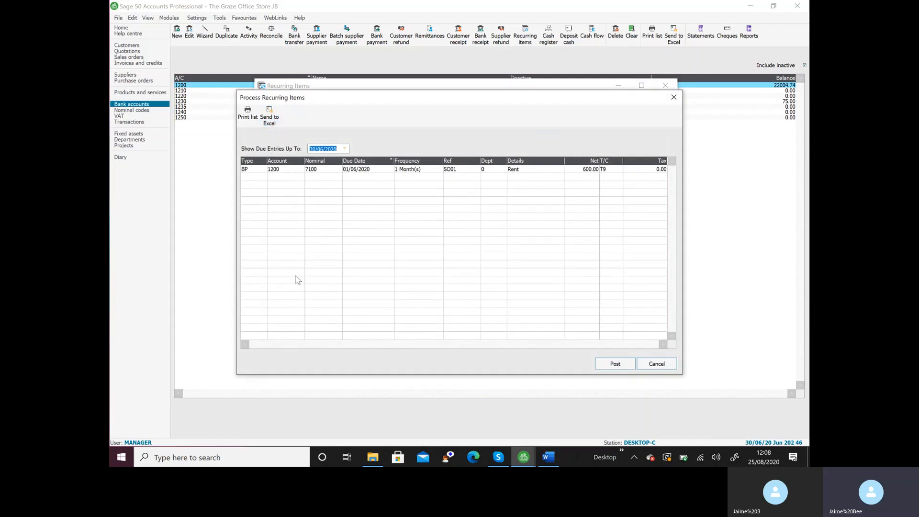
# - Show the recurring entries due up to 30/06/2021, accepting a date outside the current financial year
pyautogui.click(335, 148)
pyautogui.press('Tab')
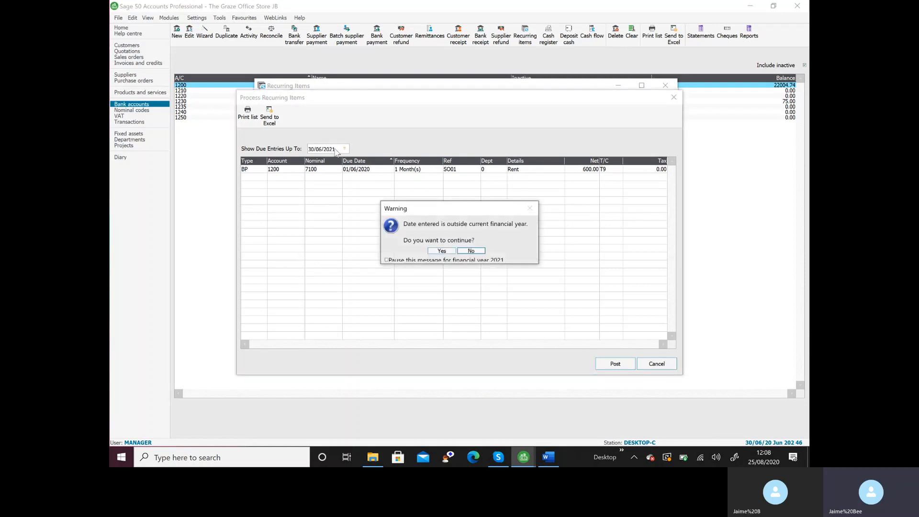
pyautogui.click(439, 254)
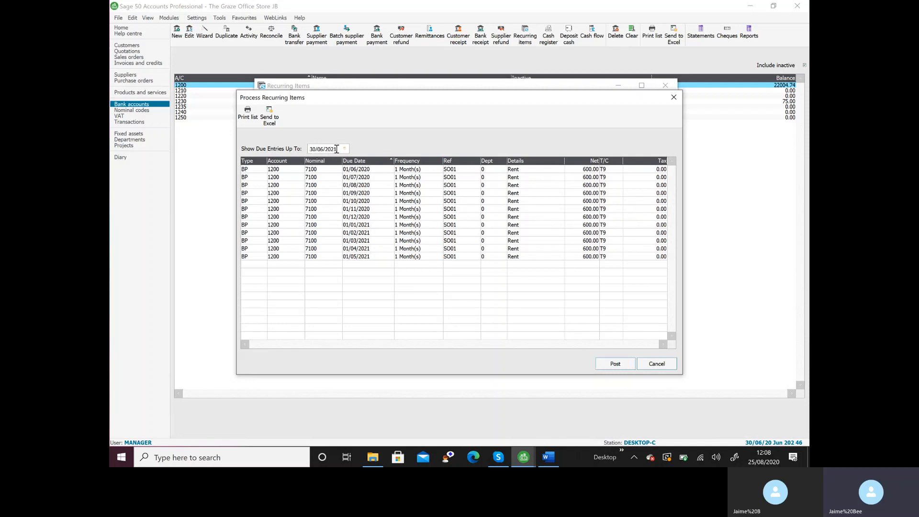
# - Limit the due entries to those up to 30/06/2020 and post the rent payment
pyautogui.moveTo(330, 150); pyautogui.dragTo(269, 141)
pyautogui.press('Delete')
pyautogui.write('30/06/2020')
pyautogui.press('Tab')
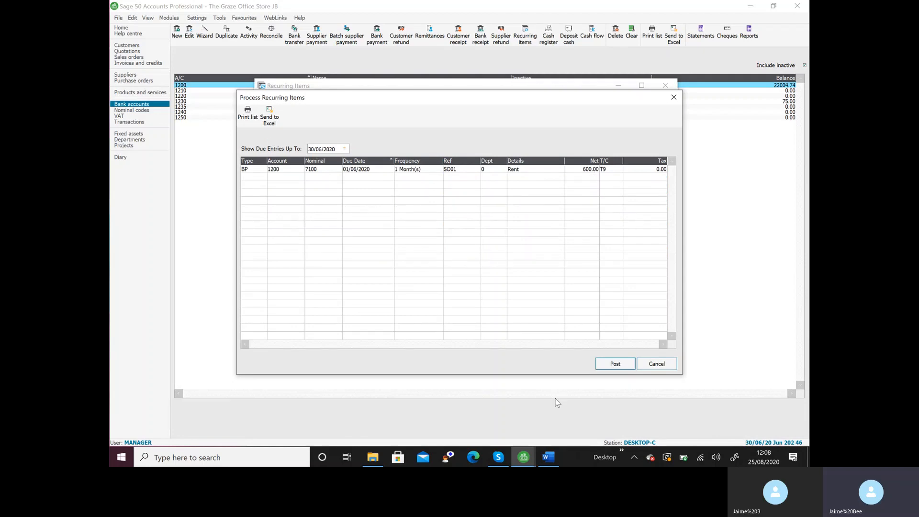
pyautogui.click(615, 368)
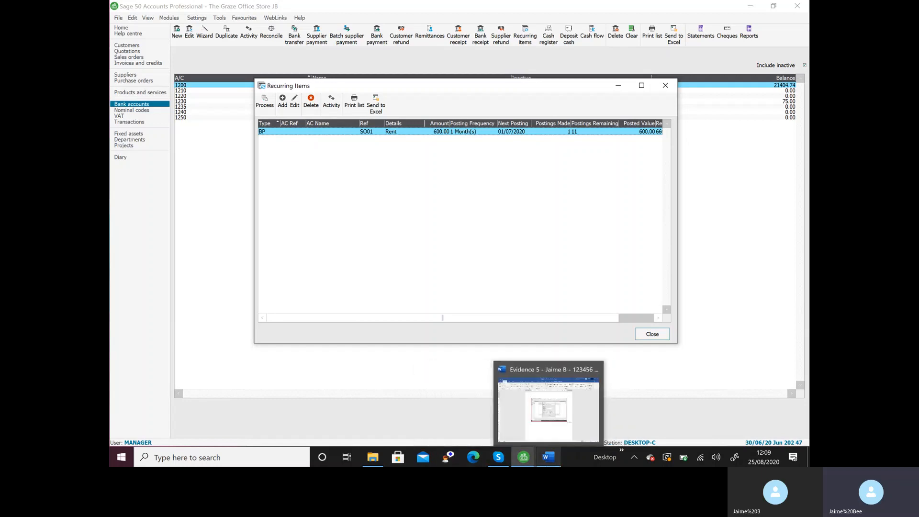
# - Switch to Word, paste the screenshot of the processed recurring items below the first image and save the Evidence 5 document
pyautogui.click(548, 456)
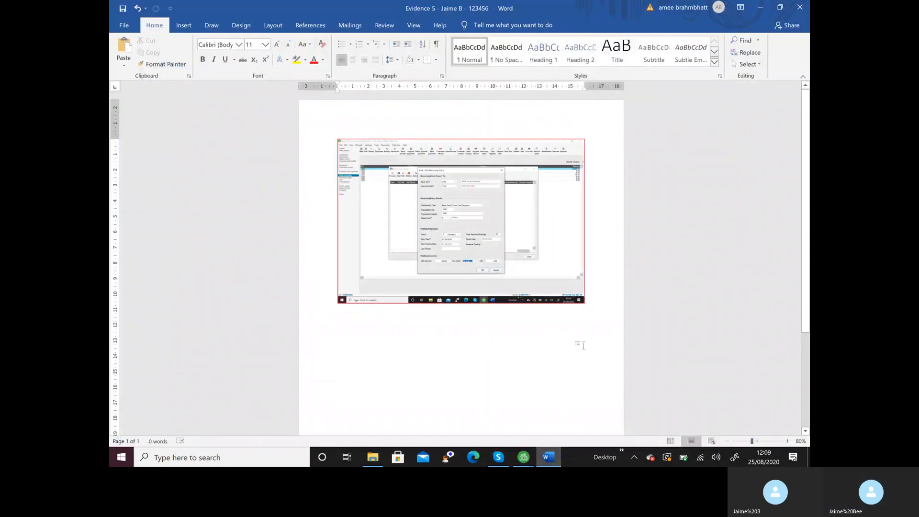
pyautogui.hotkey('ctrl', 'z')
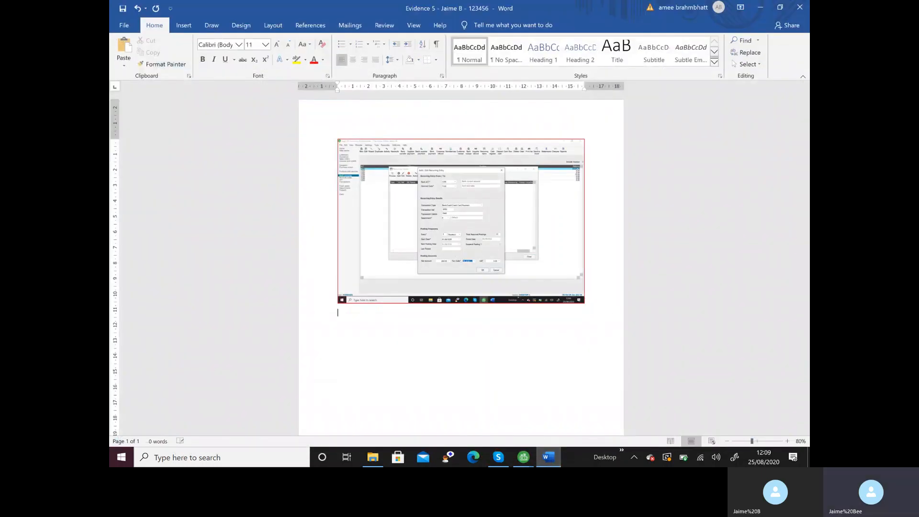
pyautogui.hotkey('ctrl', 'v')
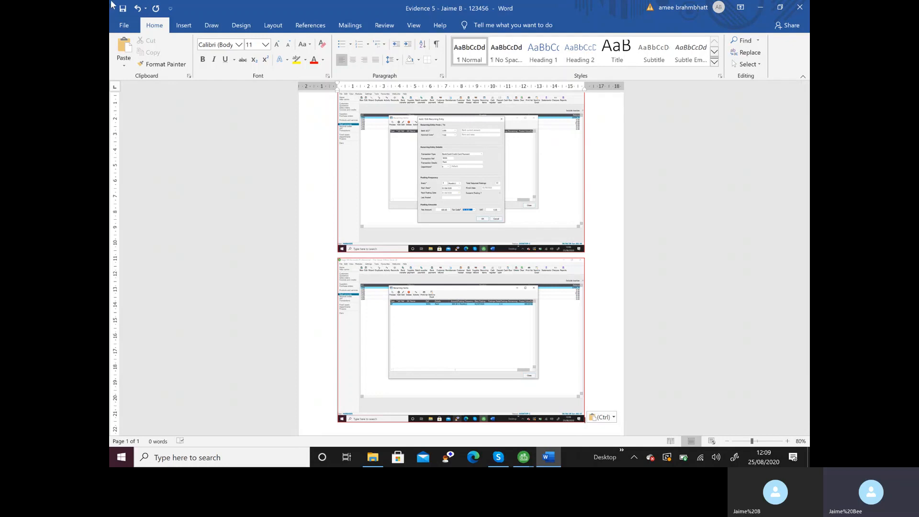
pyautogui.click(122, 12)
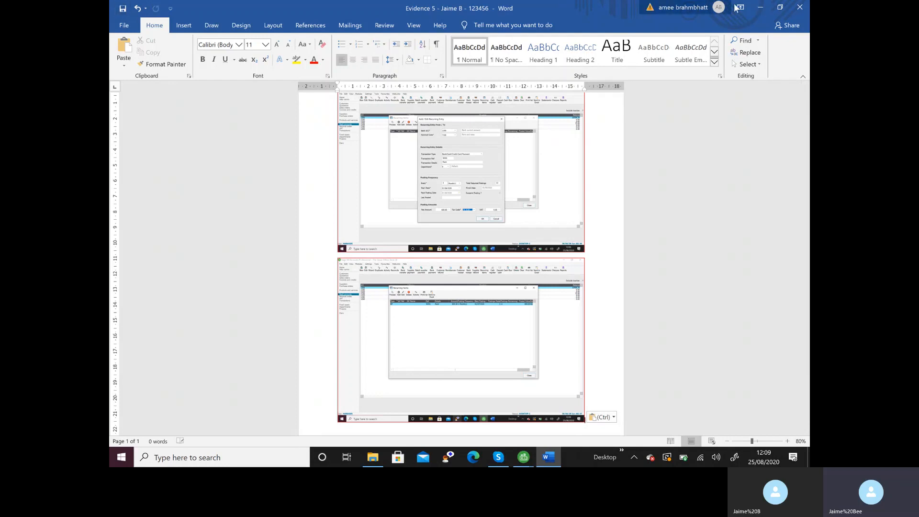
# - Return to Sage 50 Accounts and close the Recurring Items window
pyautogui.click(759, 8)
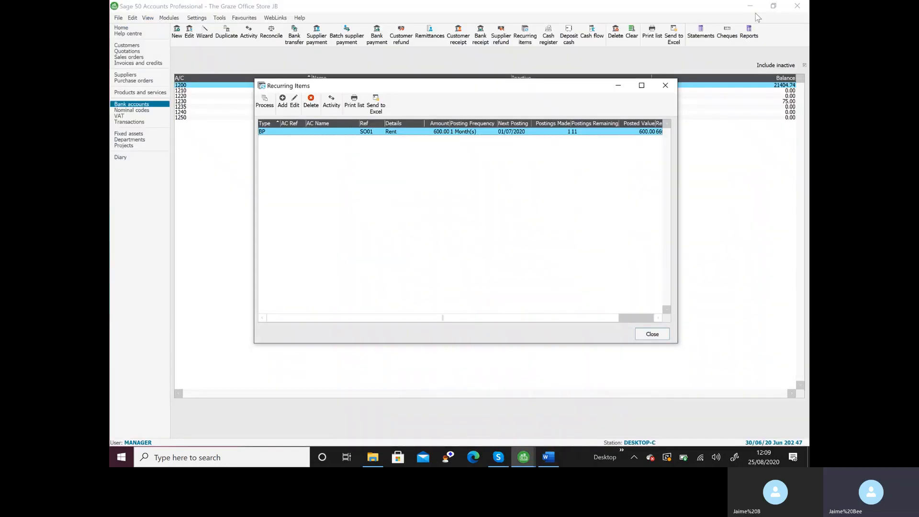
pyautogui.click(665, 86)
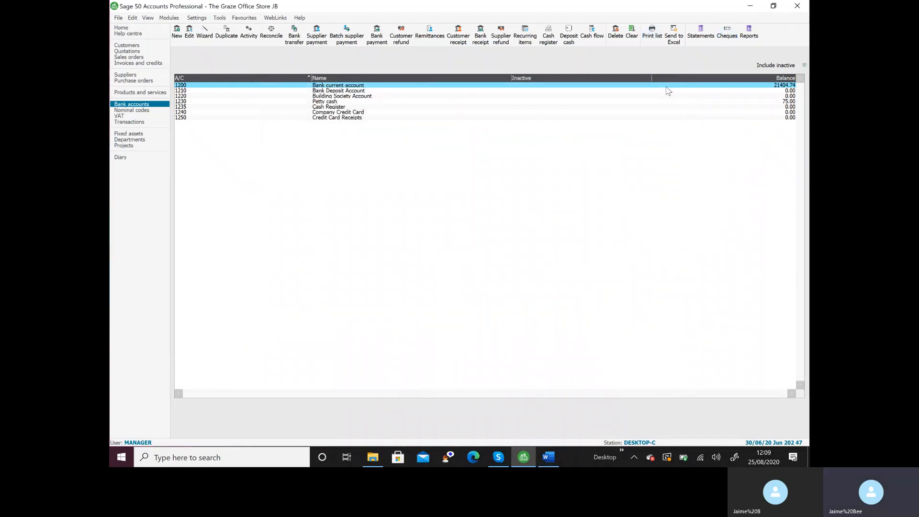